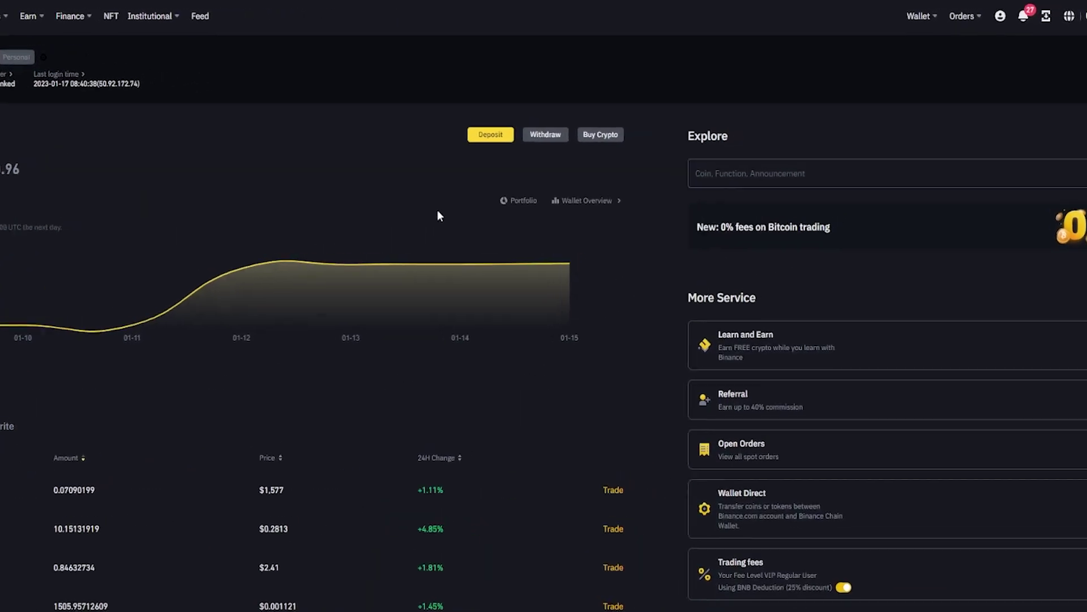
Open the Fiat and Spot wallet and search its coin list for "ada".
mouse_move(847, 25)
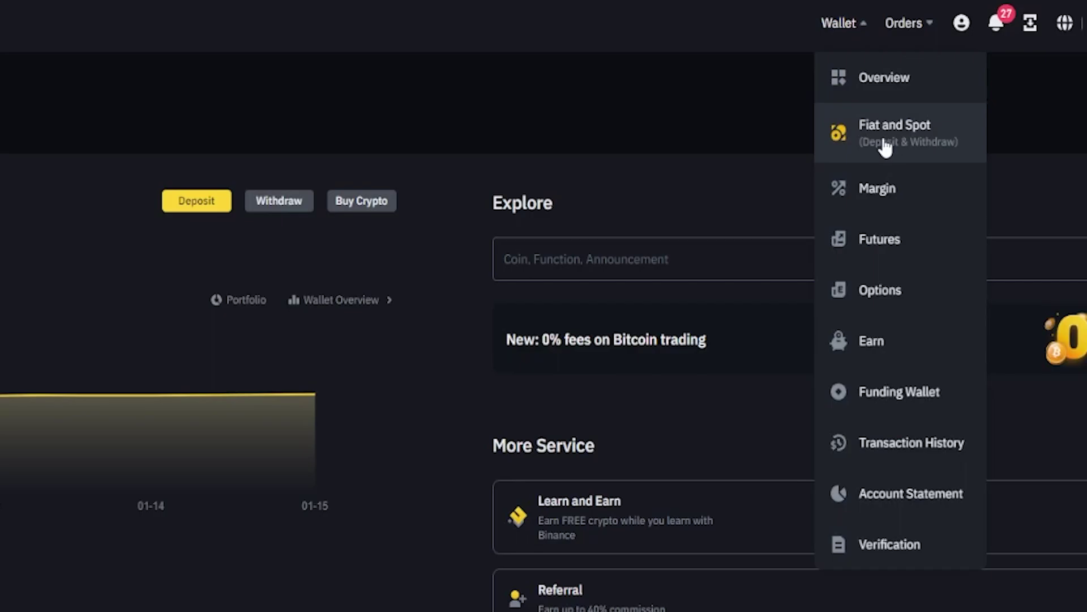
left_click(889, 142)
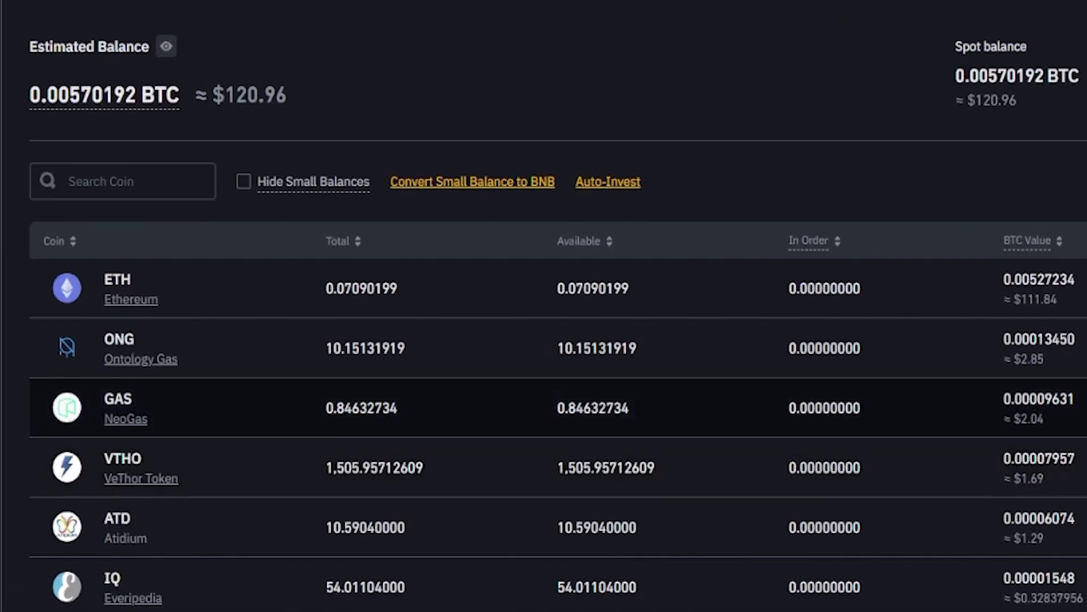
left_click(144, 183)
type("a")
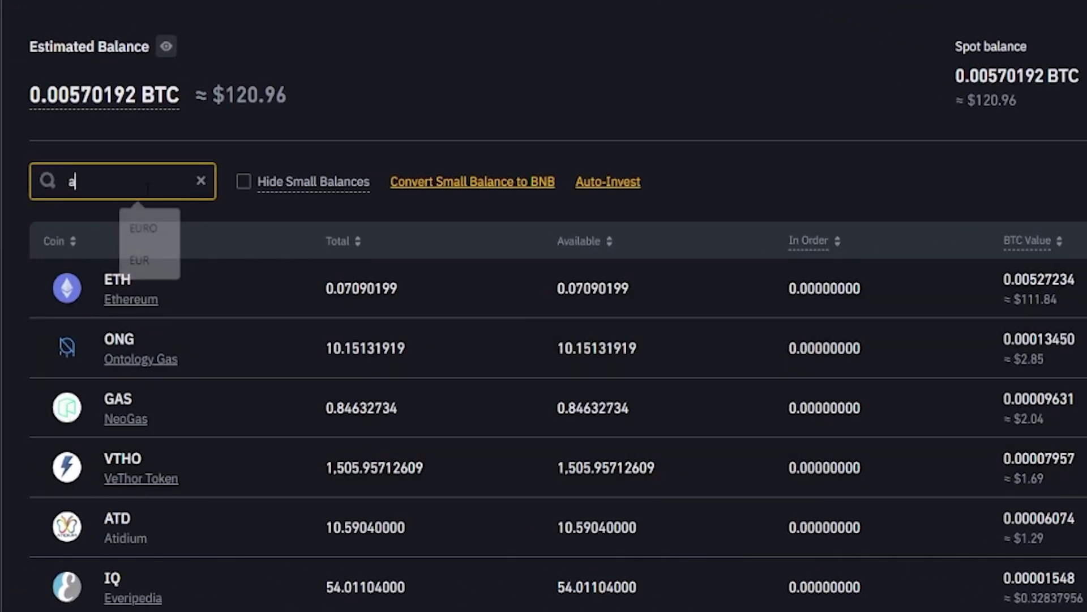
type("da")
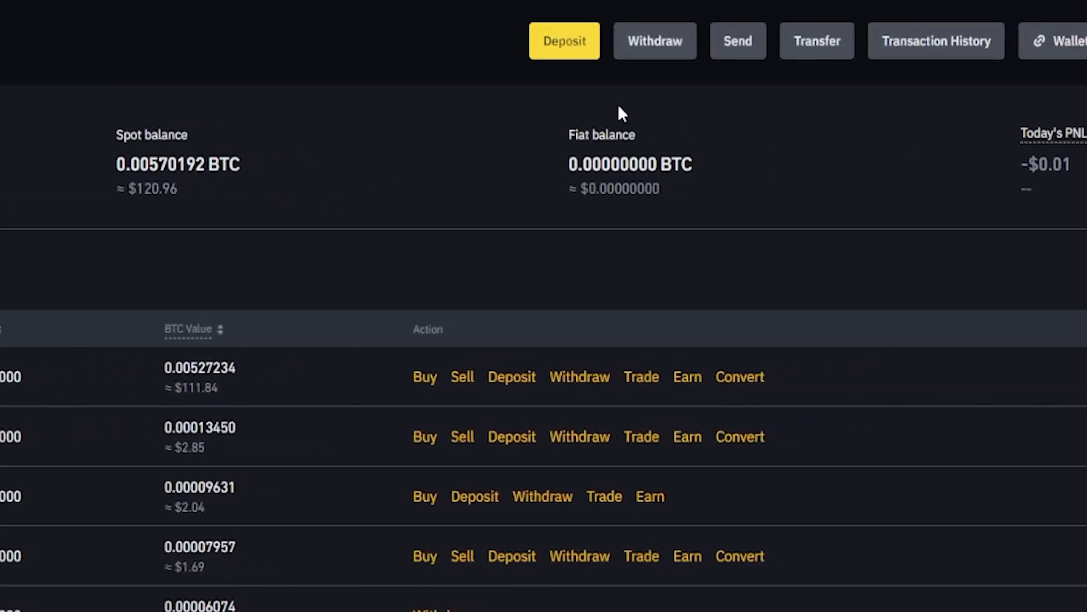
Open the crypto withdrawal page and search the coins available to withdraw for "ada", leaving the coin selection without picking one.
left_click(670, 45)
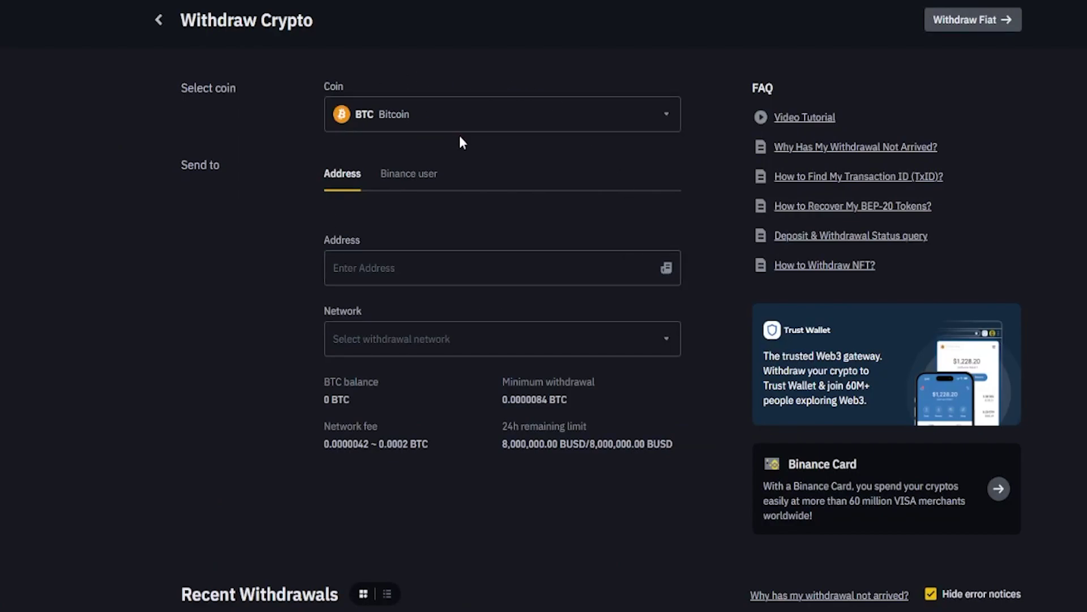
left_click(420, 123)
scroll(567, 397, "down", 3)
scroll(570, 448, "up", 3)
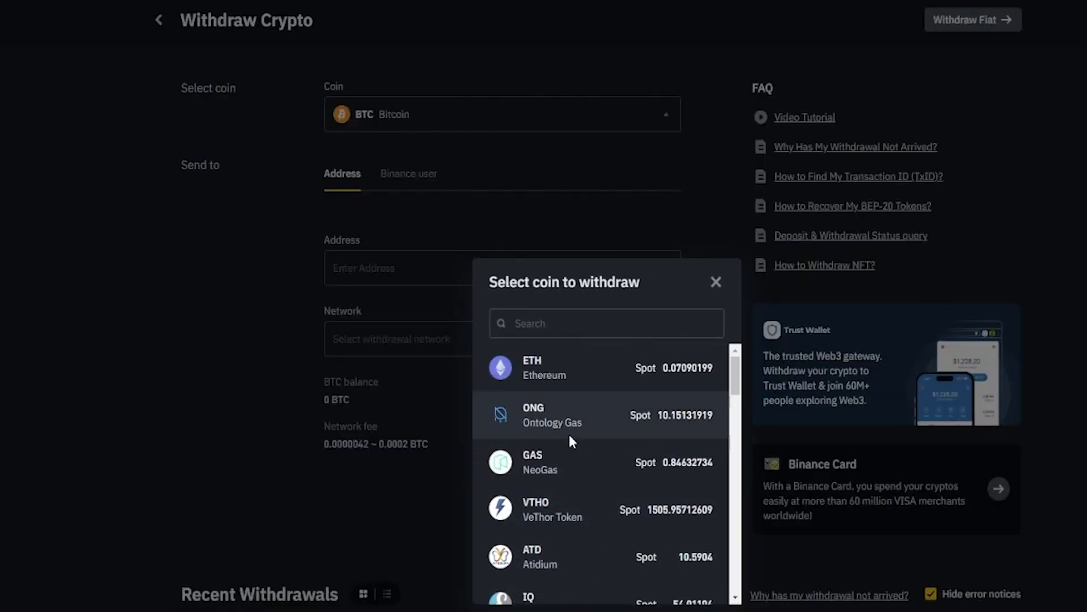
left_click(587, 331)
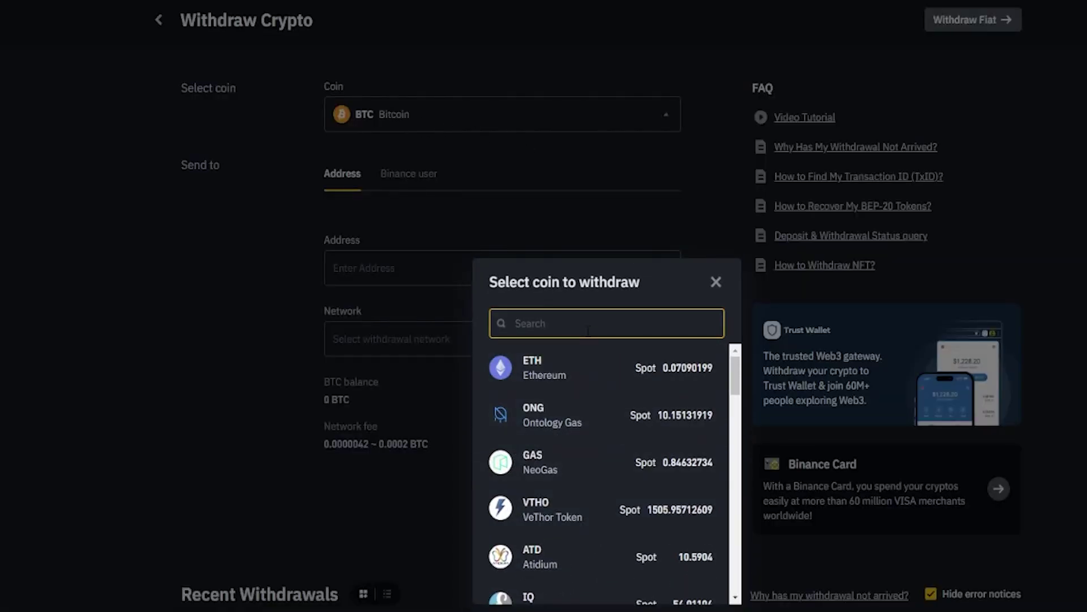
type("ada")
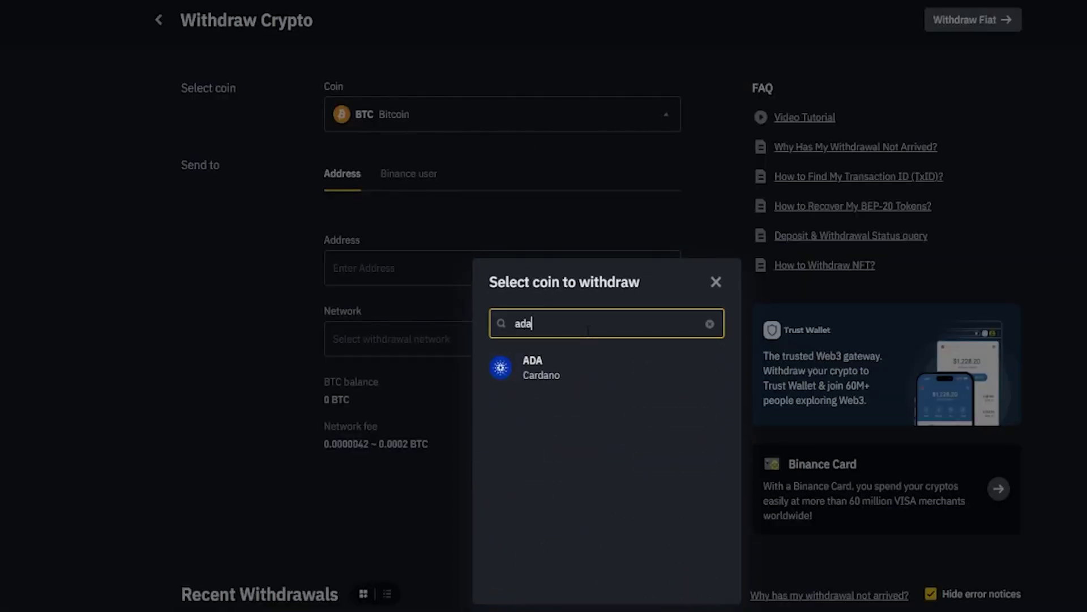
left_click(717, 282)
Examine the available withdrawal networks for Bitcoin with their arrival times and fees, without choosing one.
left_click(349, 267)
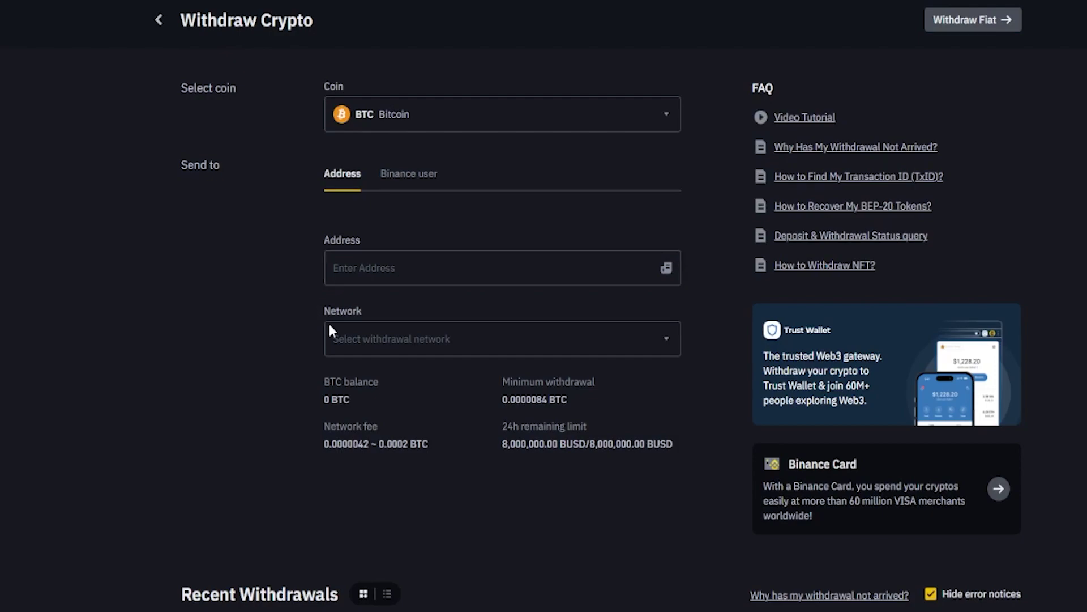
left_click(453, 343)
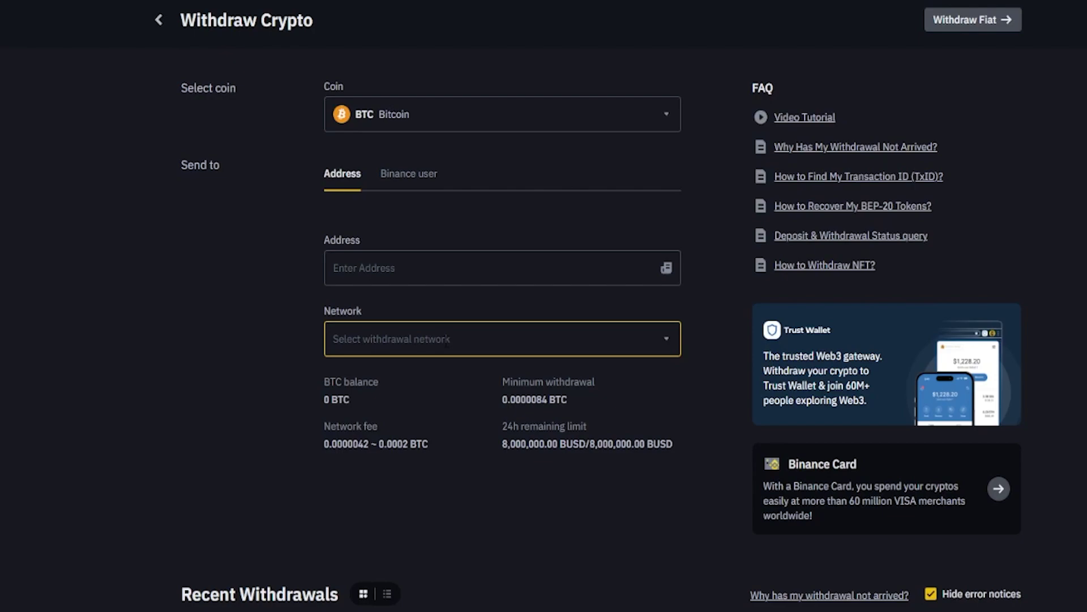
left_click(456, 342)
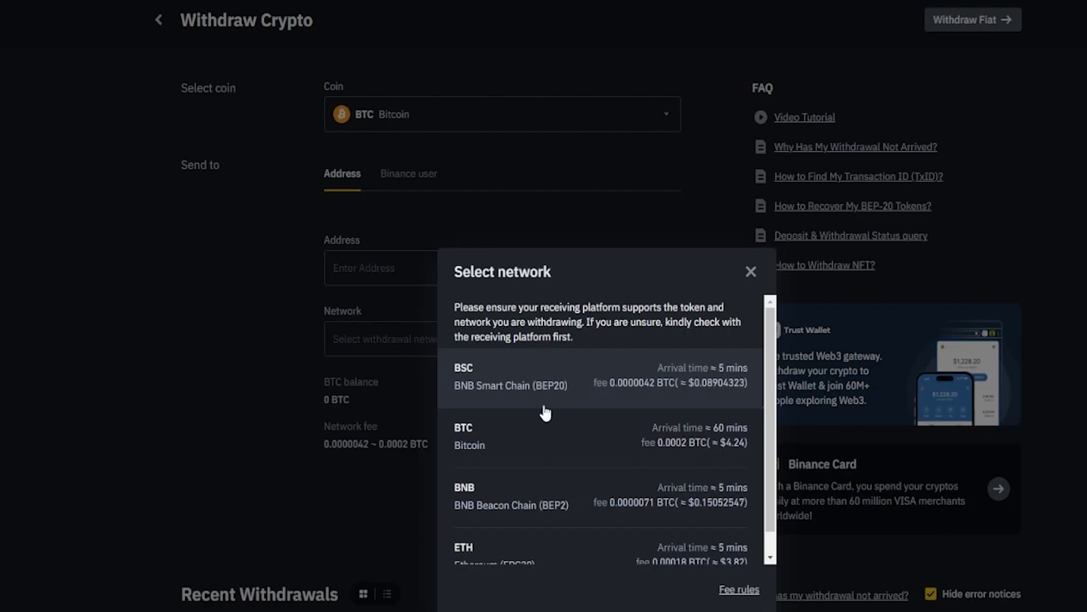
left_click(245, 312)
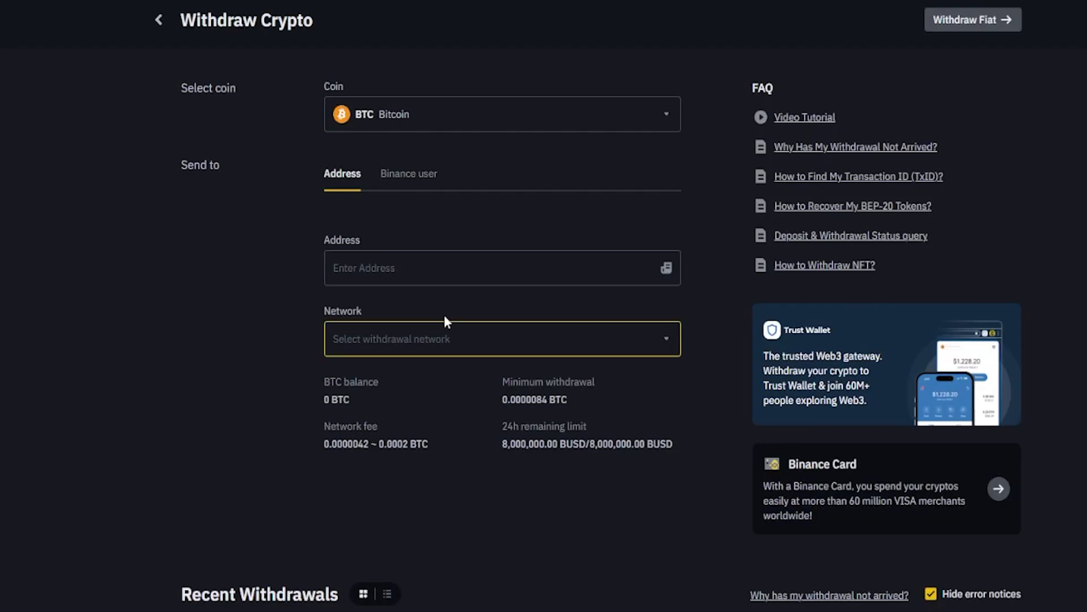
Select ETH (Ethereum) as the coin to withdraw and bring up its withdrawal network choices.
left_click(515, 117)
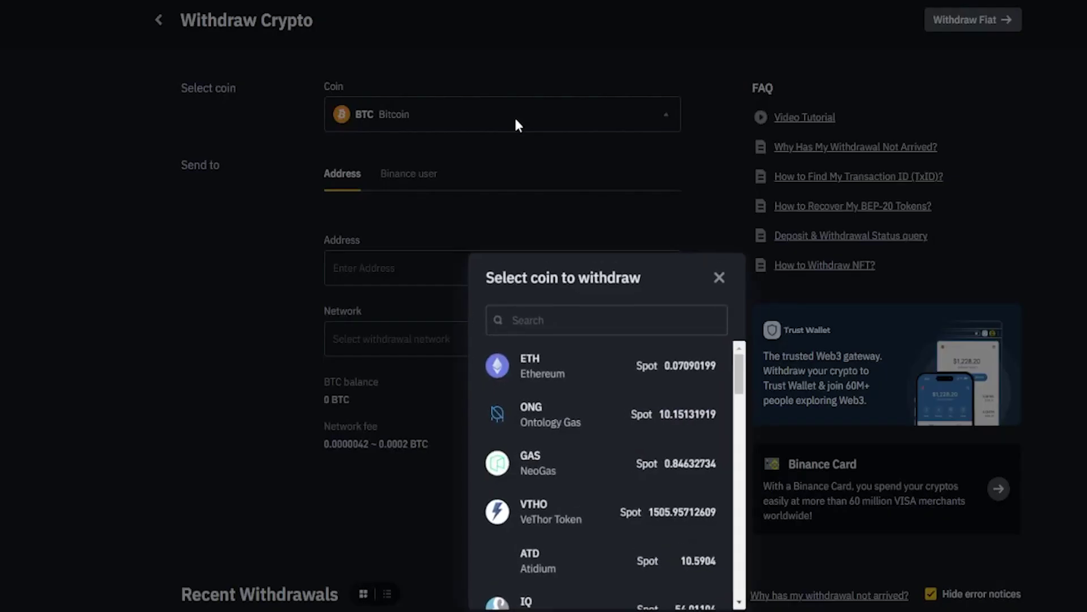
left_click(539, 374)
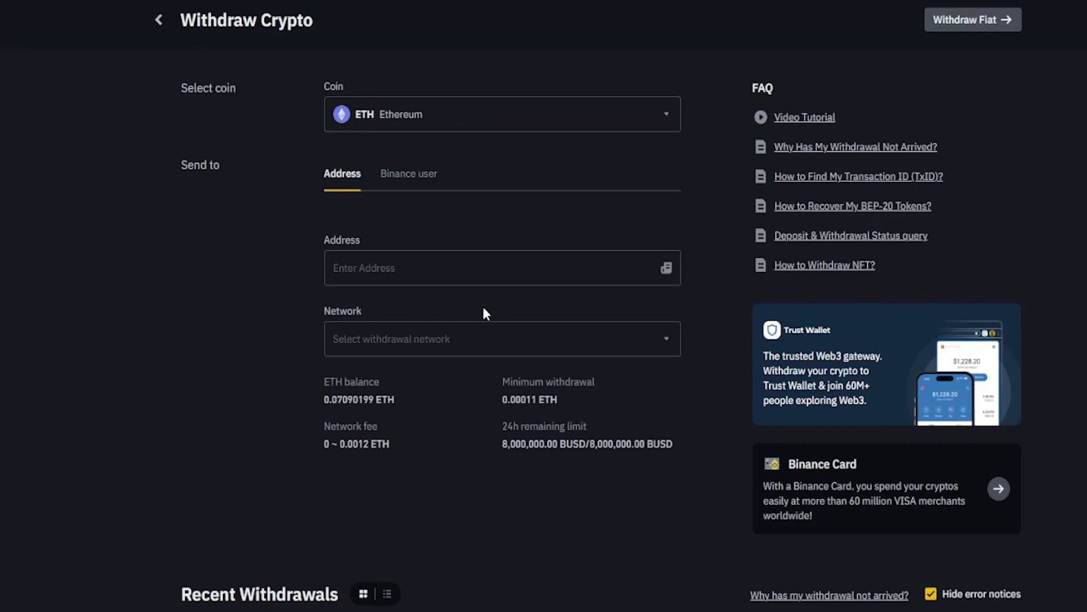
left_click(396, 338)
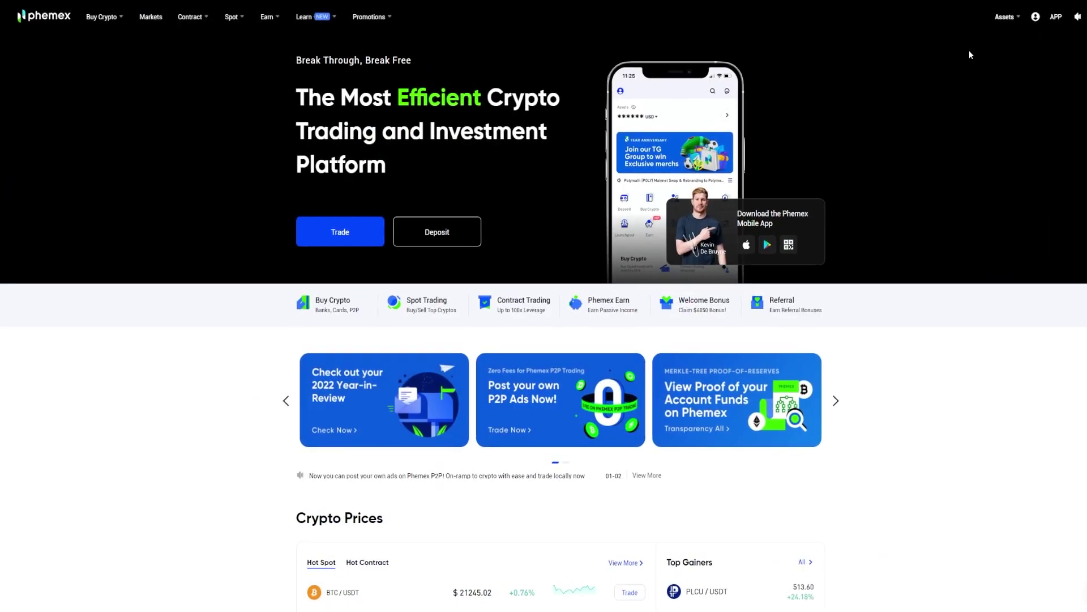
Switch to Phemex, open its deposit page and choose ETH as the coin to deposit.
left_click(436, 235)
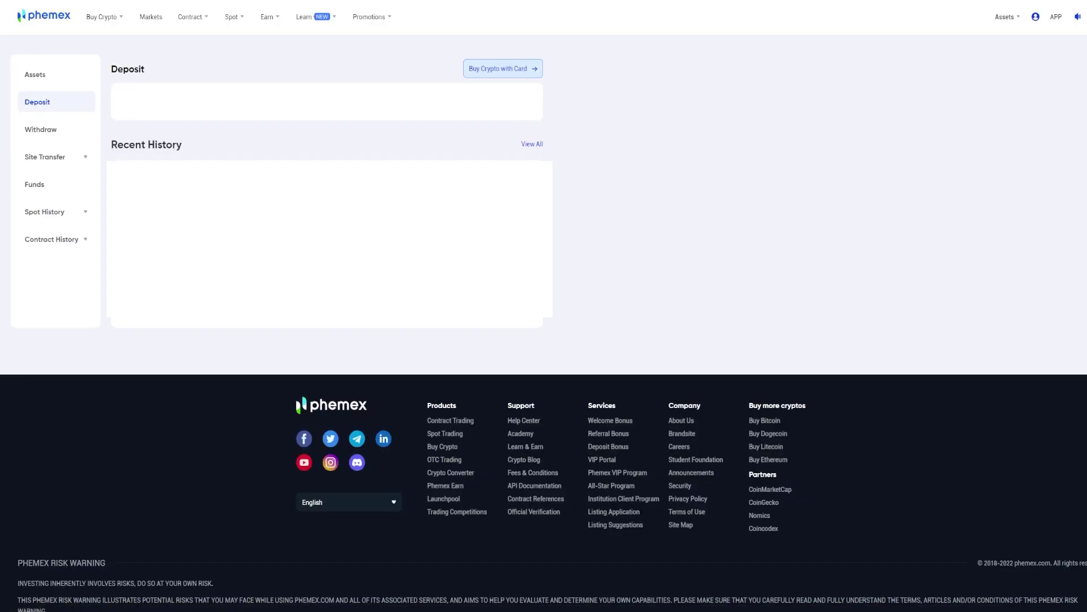
left_click(220, 126)
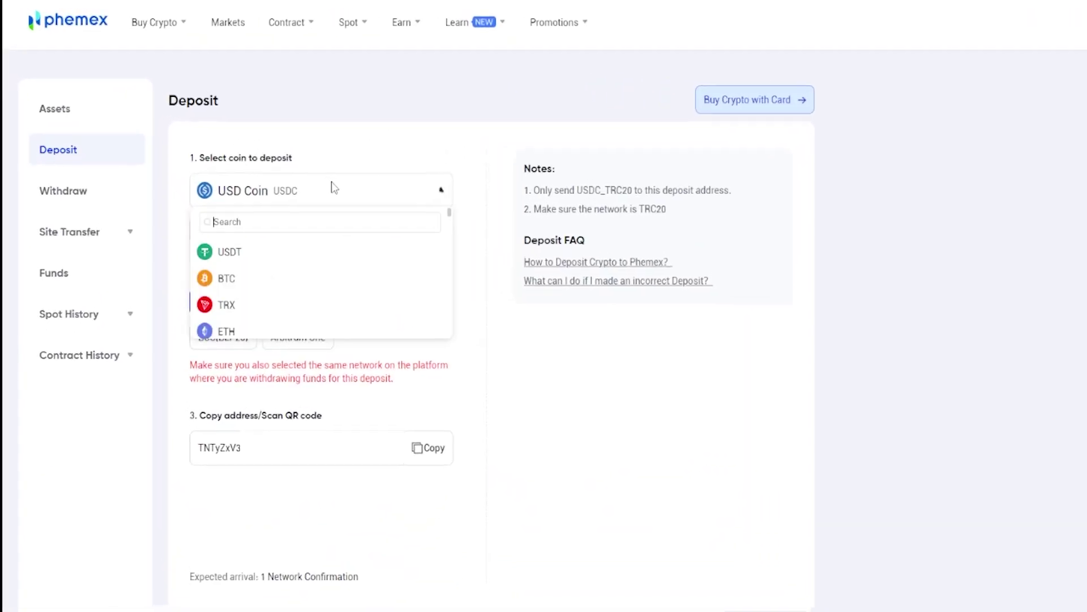
type("eth")
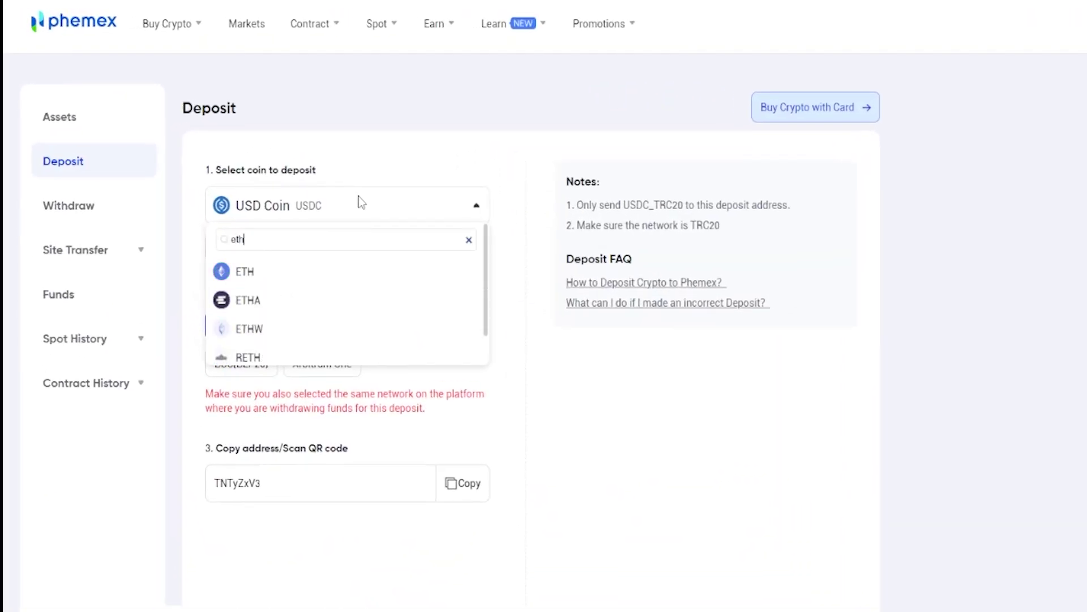
left_click(259, 276)
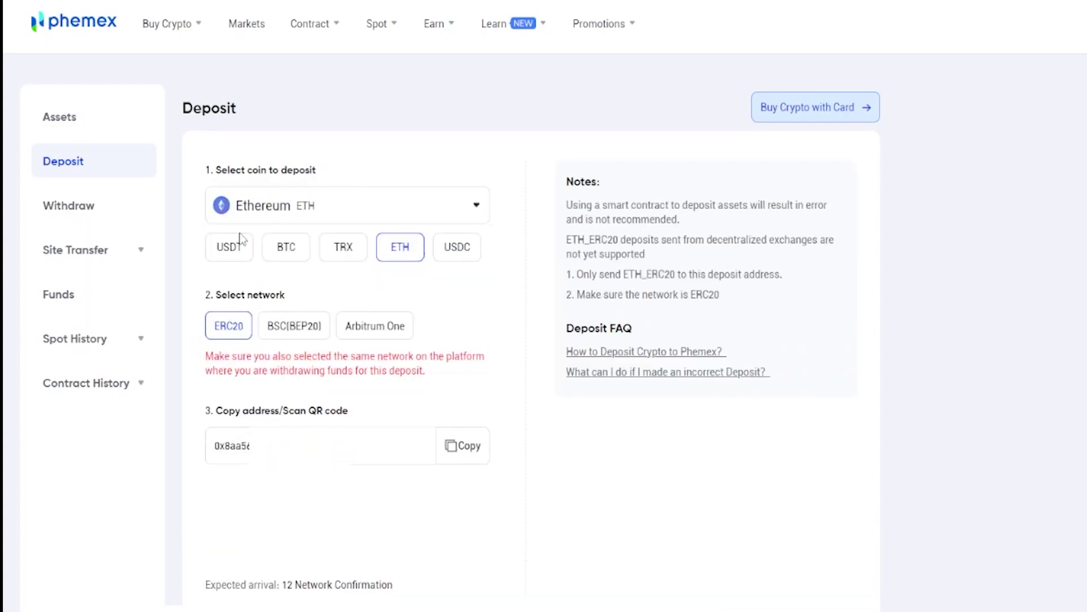
Select Arbitrum One as the ETH deposit network and copy the deposit address.
left_click_drag(291, 302, 209, 292)
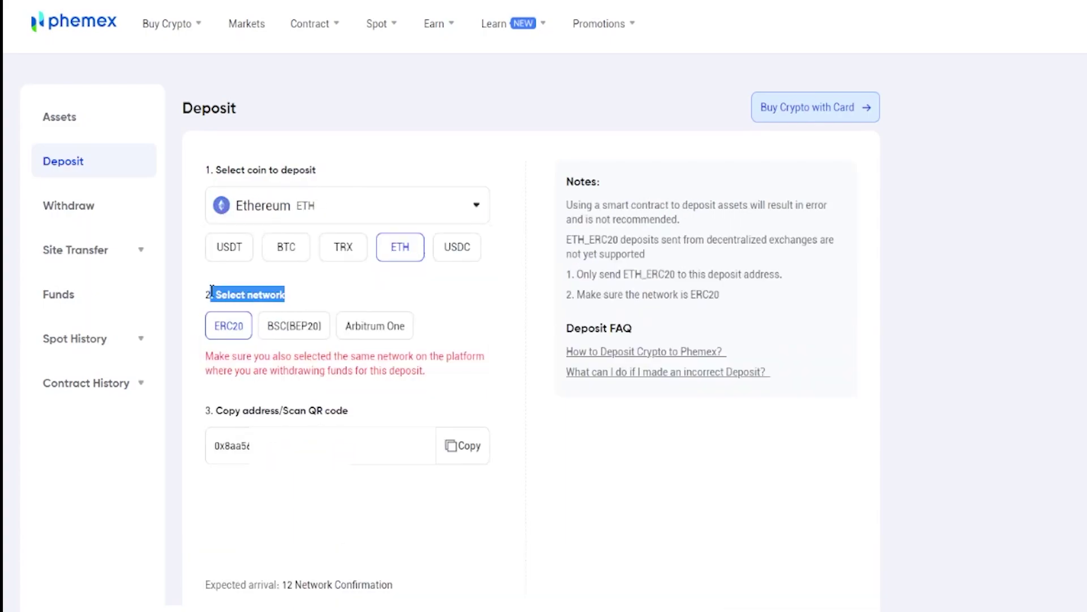
left_click(292, 293)
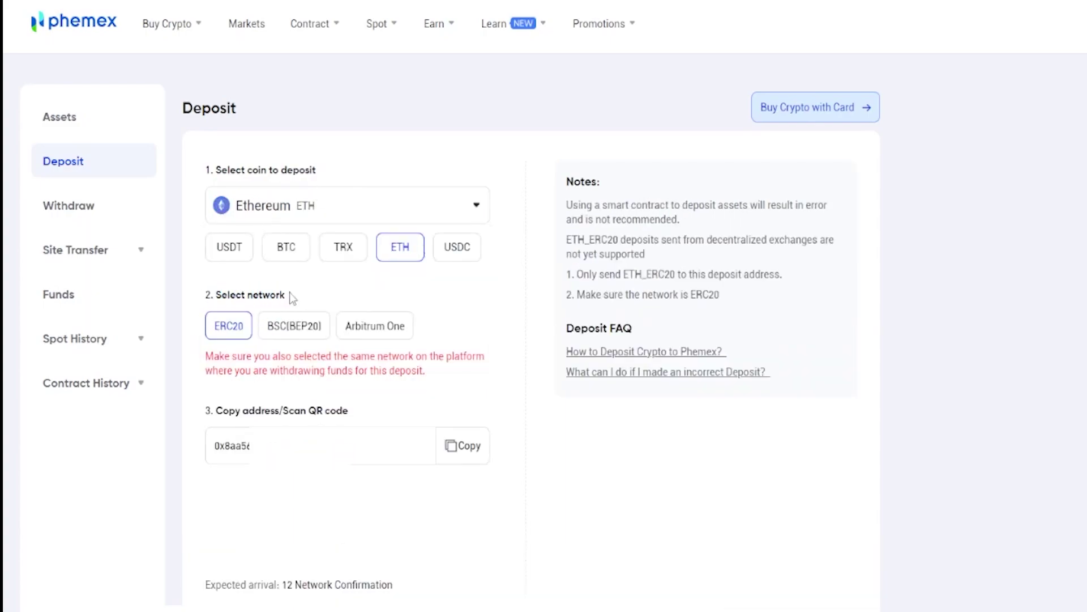
left_click(381, 333)
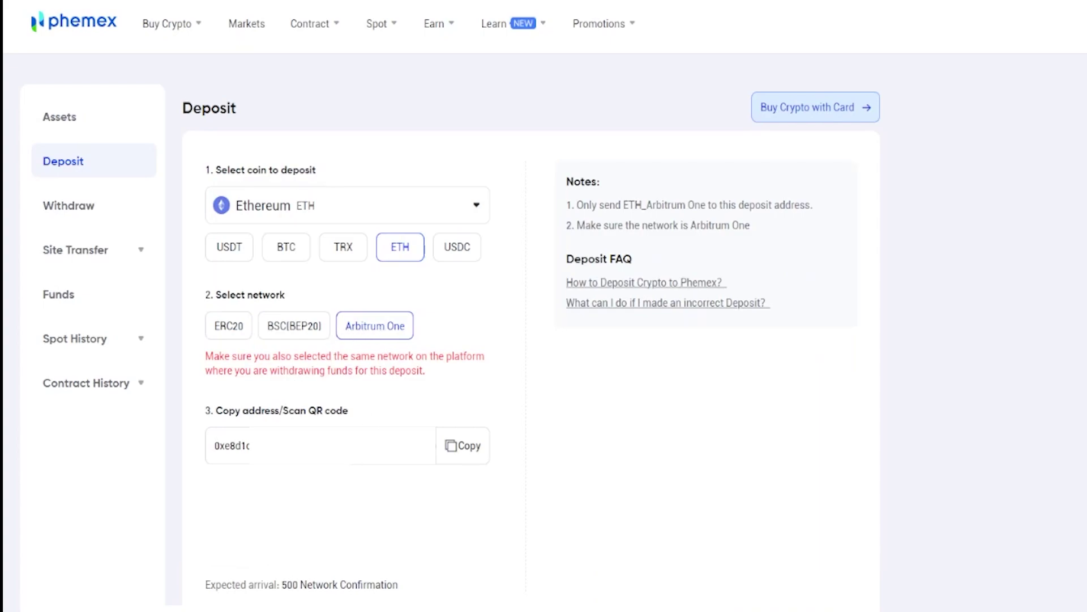
left_click(453, 450)
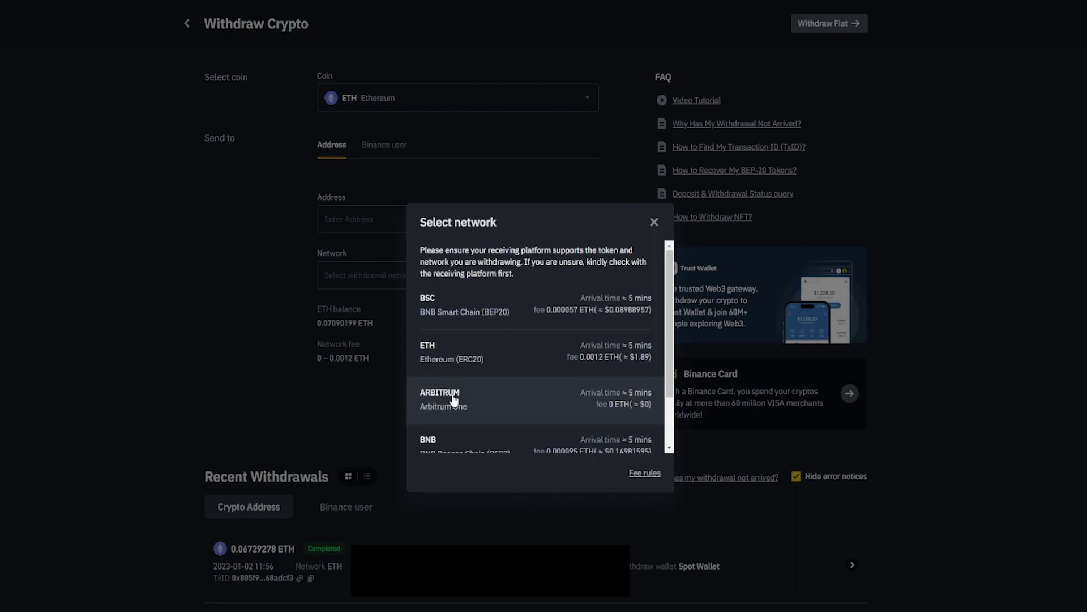
Switch to Binance, paste the copied deposit address as the withdrawal address and select Arbitrum One as the network.
left_click(481, 399)
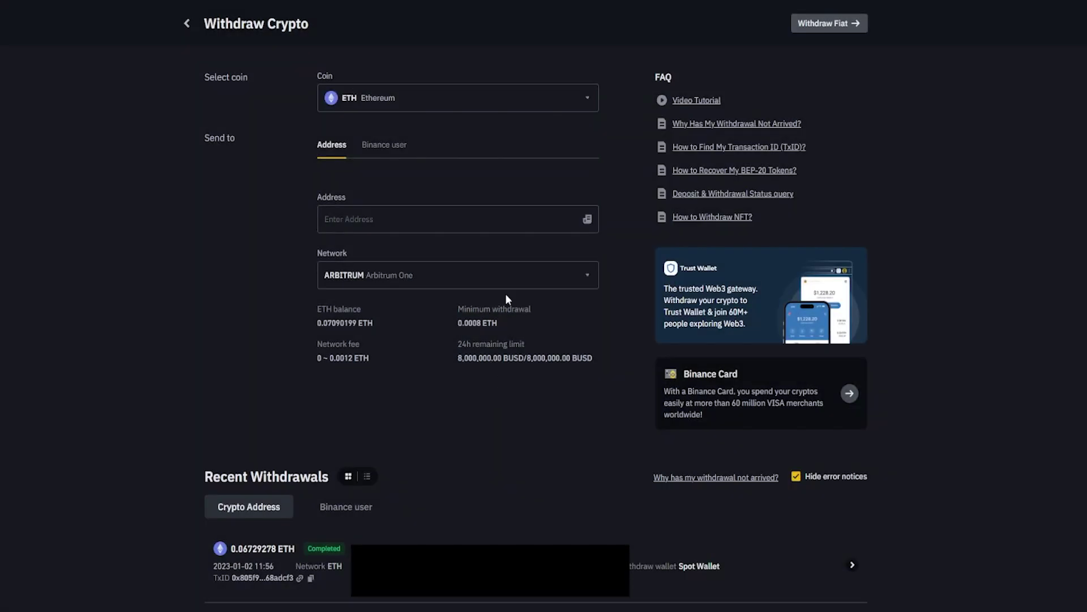
left_click(377, 219)
right_click(376, 219)
left_click(413, 314)
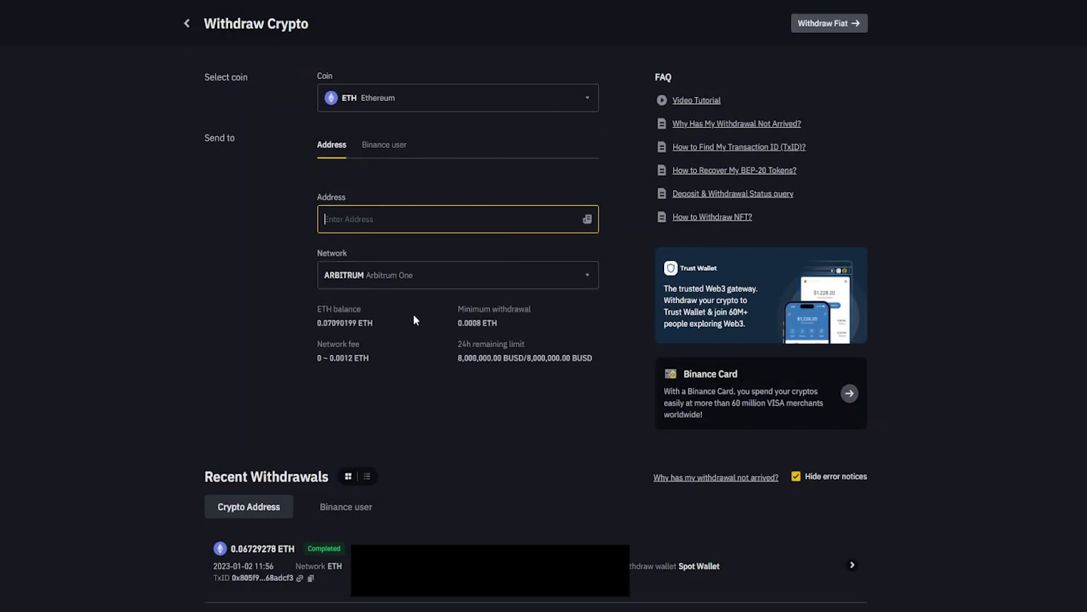
left_click(394, 285)
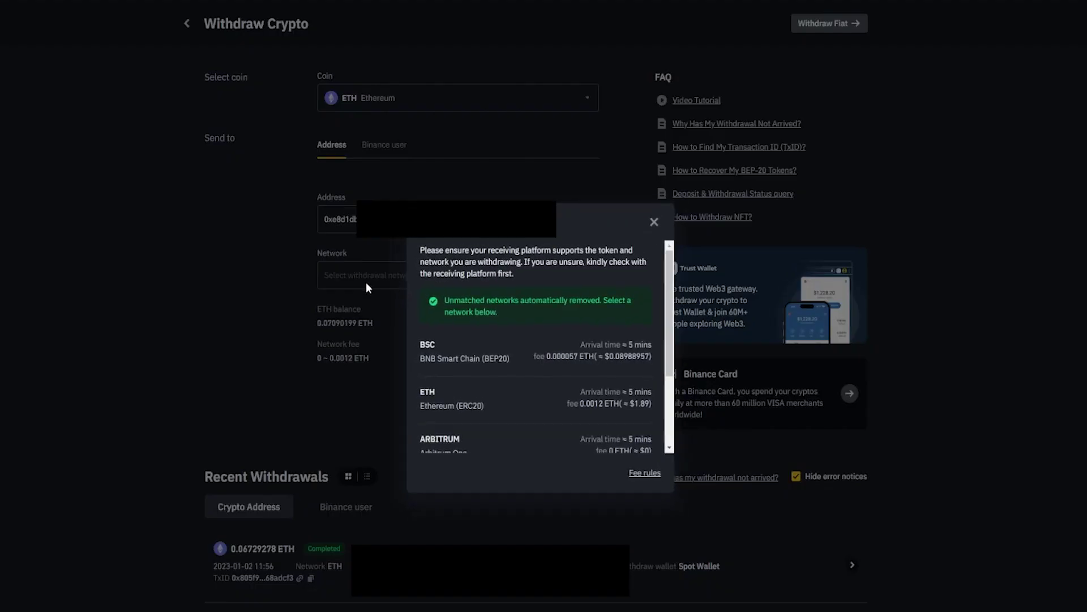
left_click(490, 437)
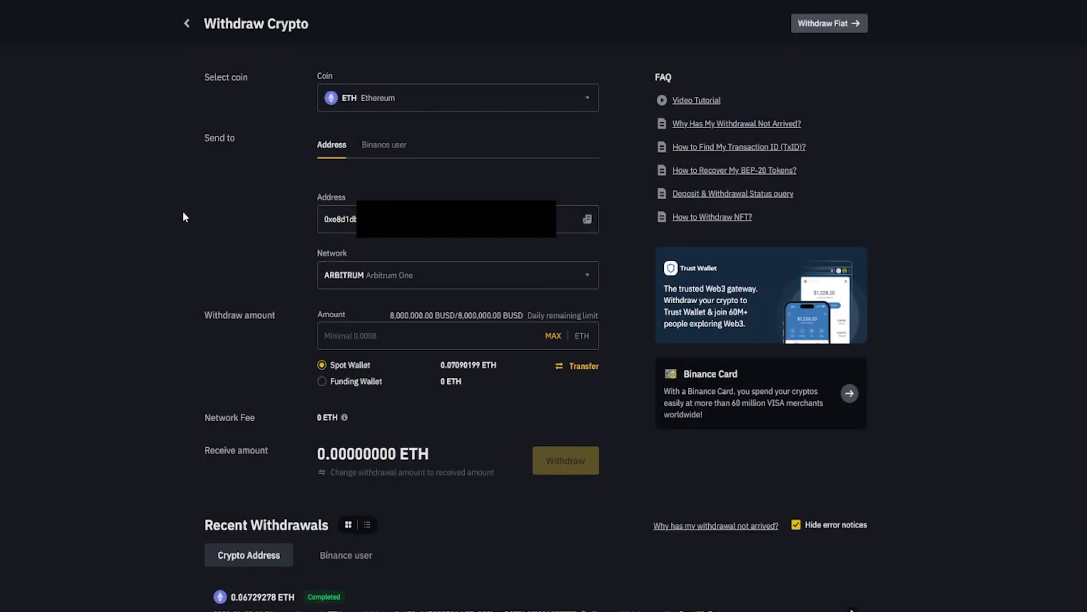
Enter 0.001 ETH as the Spot Wallet withdrawal amount and replace it with the maximum available.
left_click(386, 336)
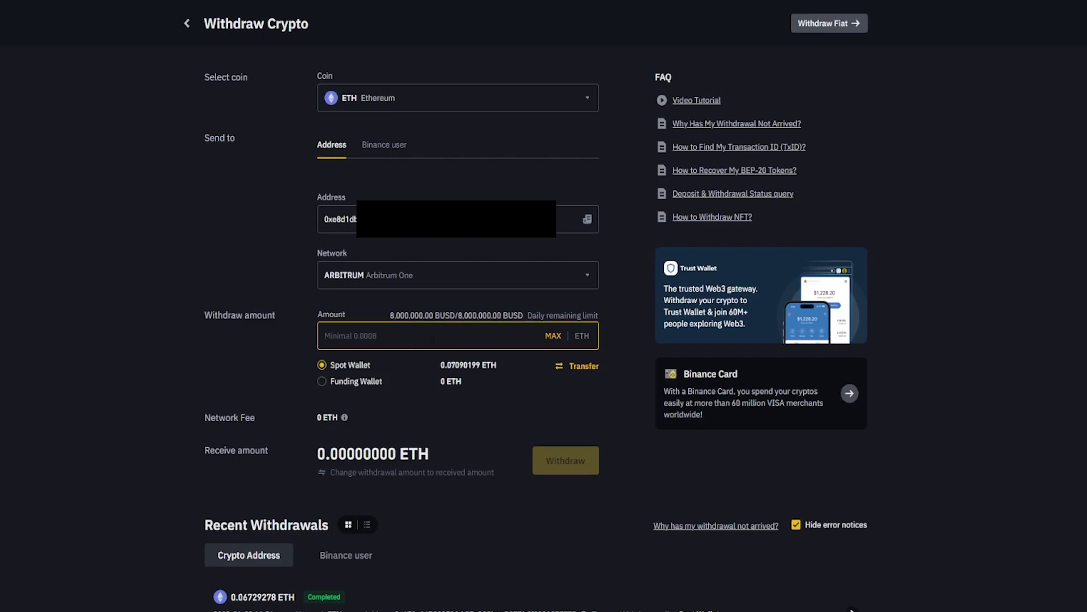
left_click(322, 364)
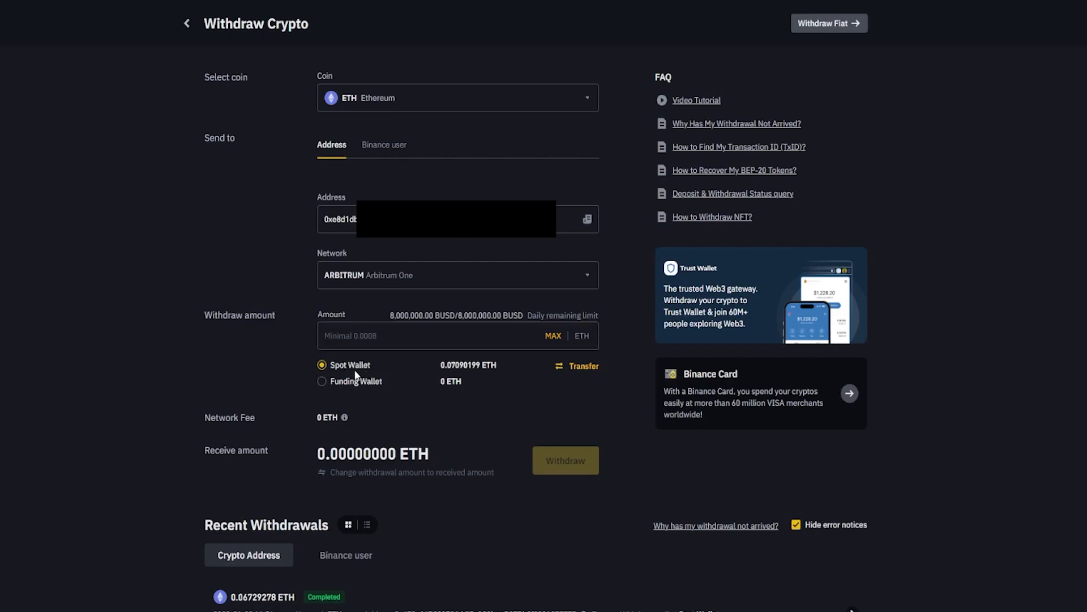
left_click_drag(419, 366, 501, 372)
left_click(404, 335)
type("0.001")
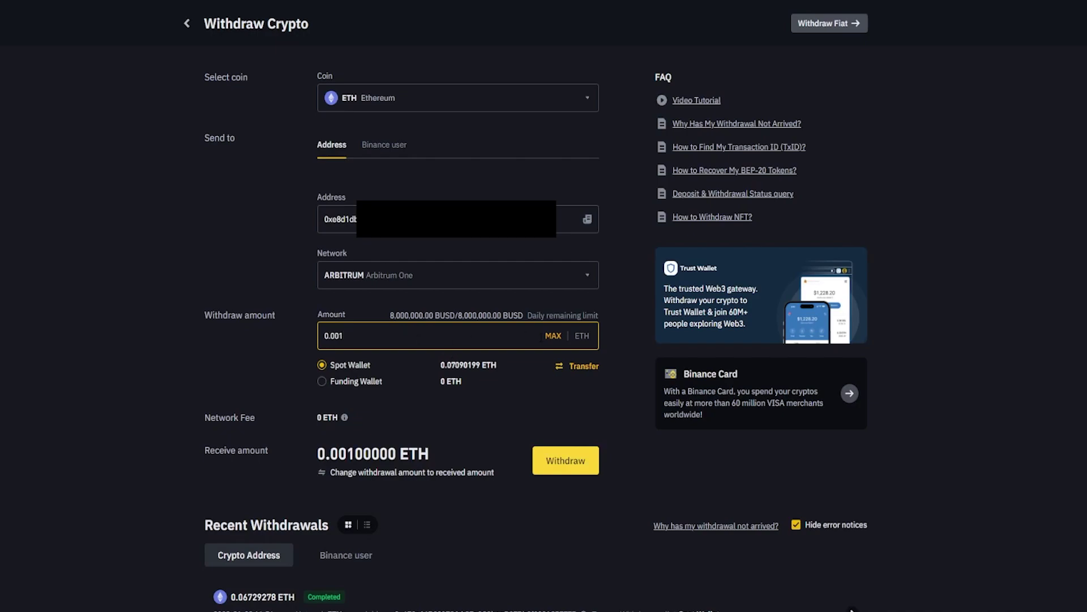
left_click(552, 337)
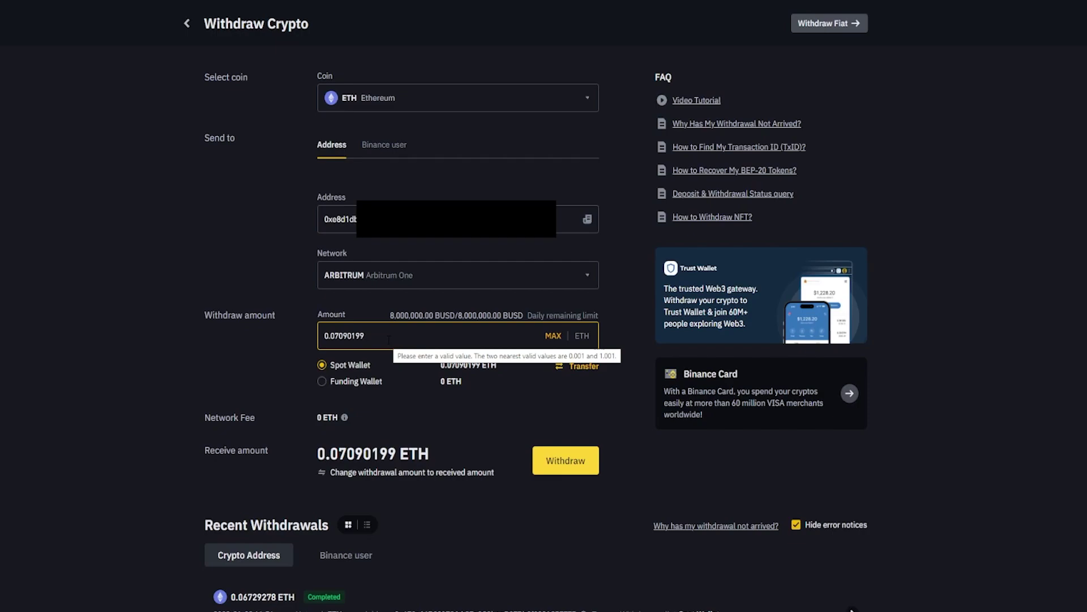
Set the withdrawal amount to 0.01 ETH, submit the withdrawal and review the notes in its confirmation dialog.
left_click_drag(388, 339, 289, 338)
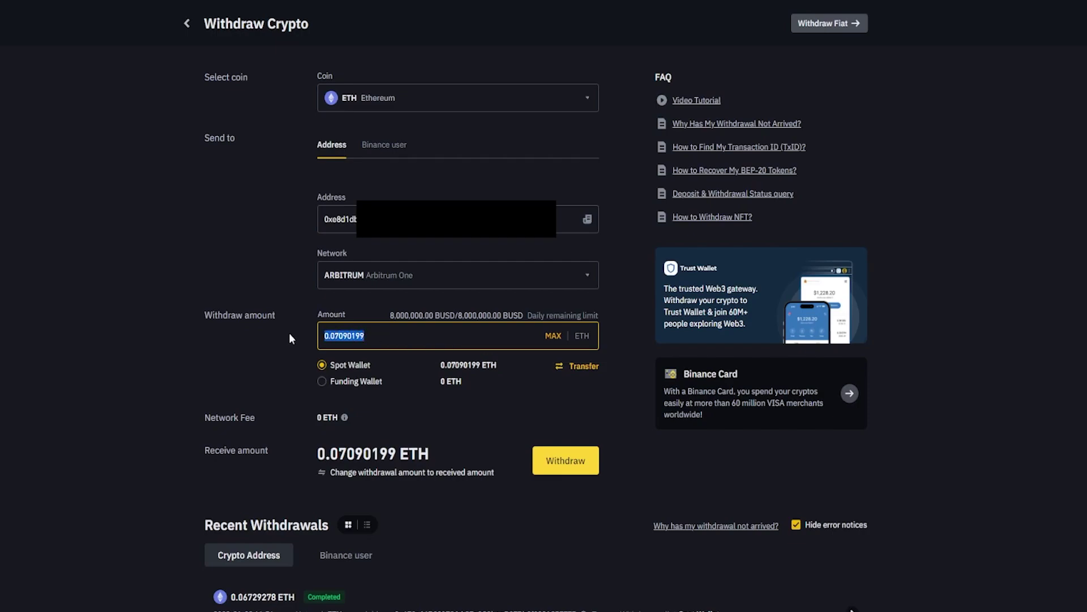
type("0.01")
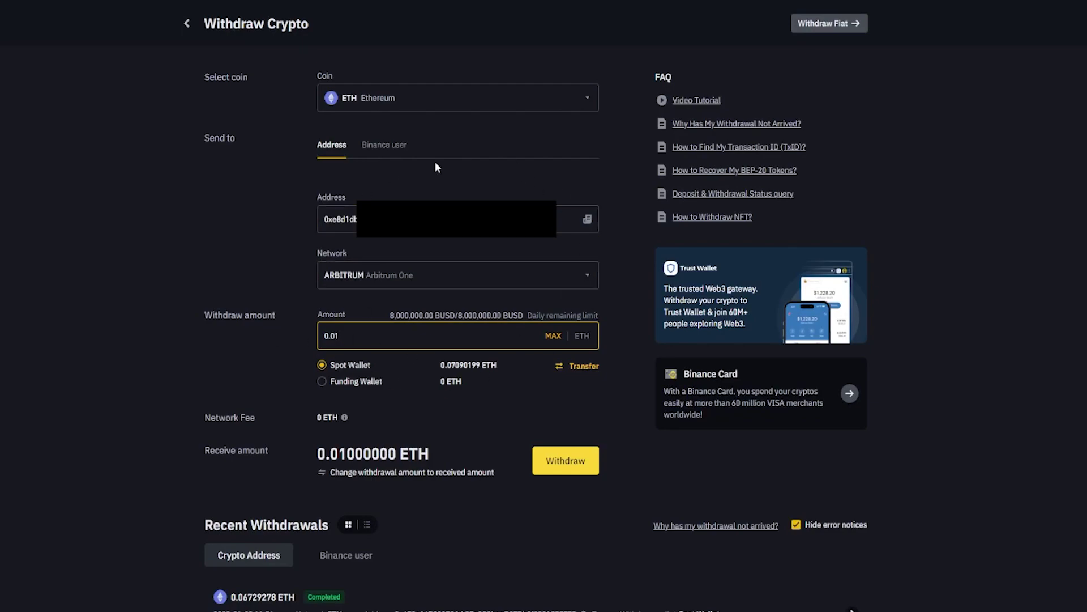
left_click(563, 463)
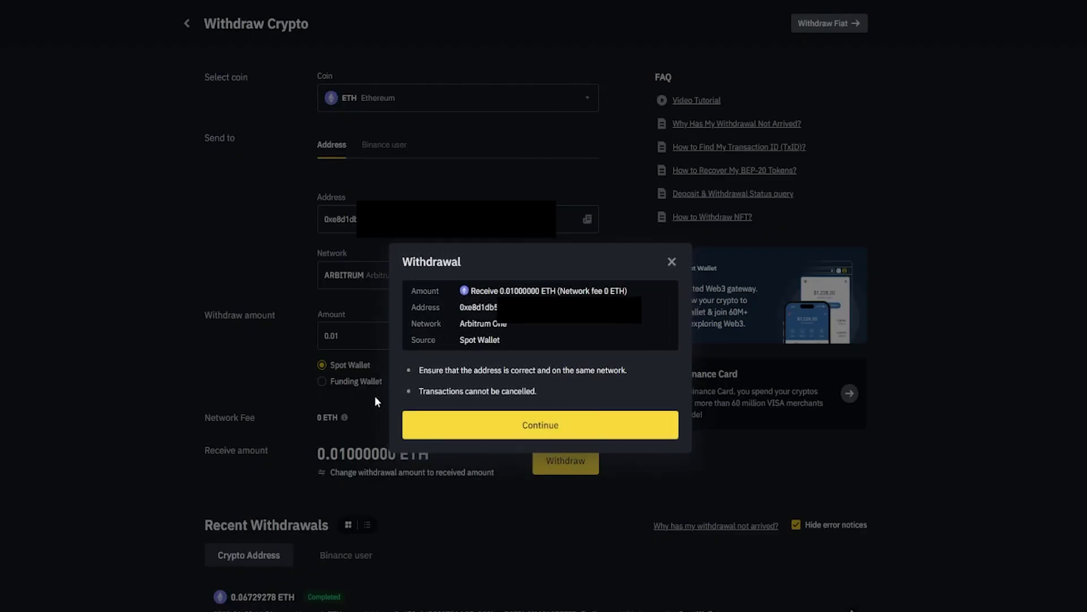
left_click_drag(419, 372, 626, 369)
left_click_drag(422, 391, 541, 389)
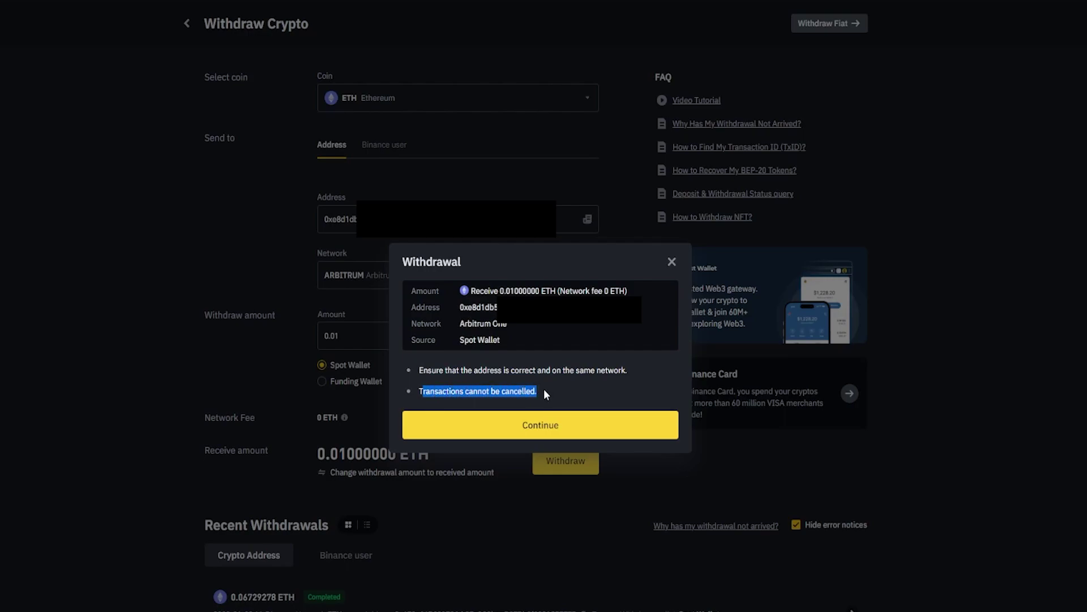
Continue with the withdrawal and complete the security verification with the authenticator code and the email verification code.
left_click(544, 391)
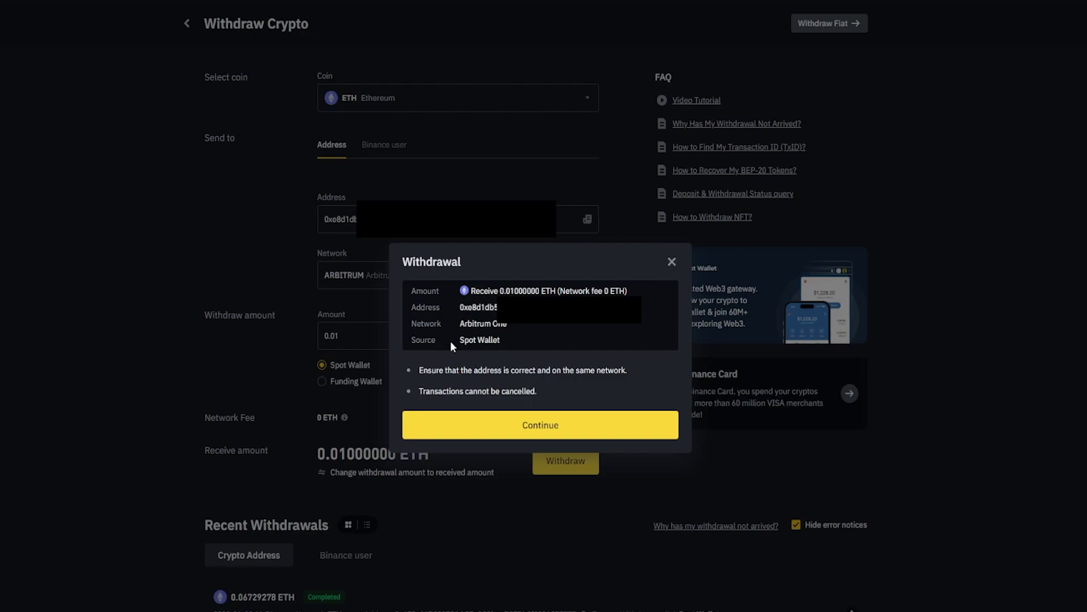
left_click(569, 432)
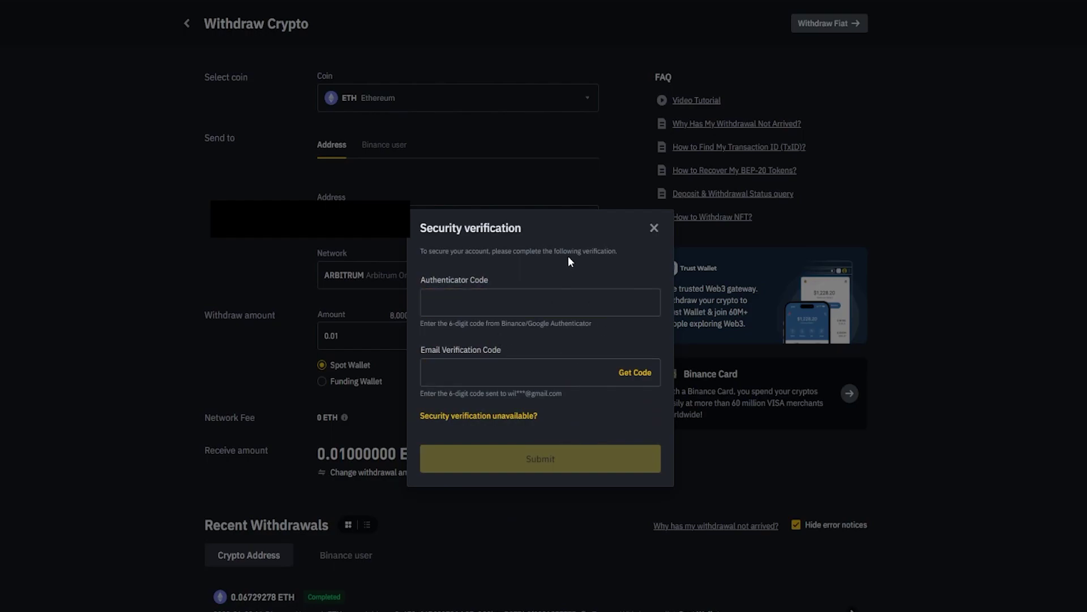
left_click(504, 304)
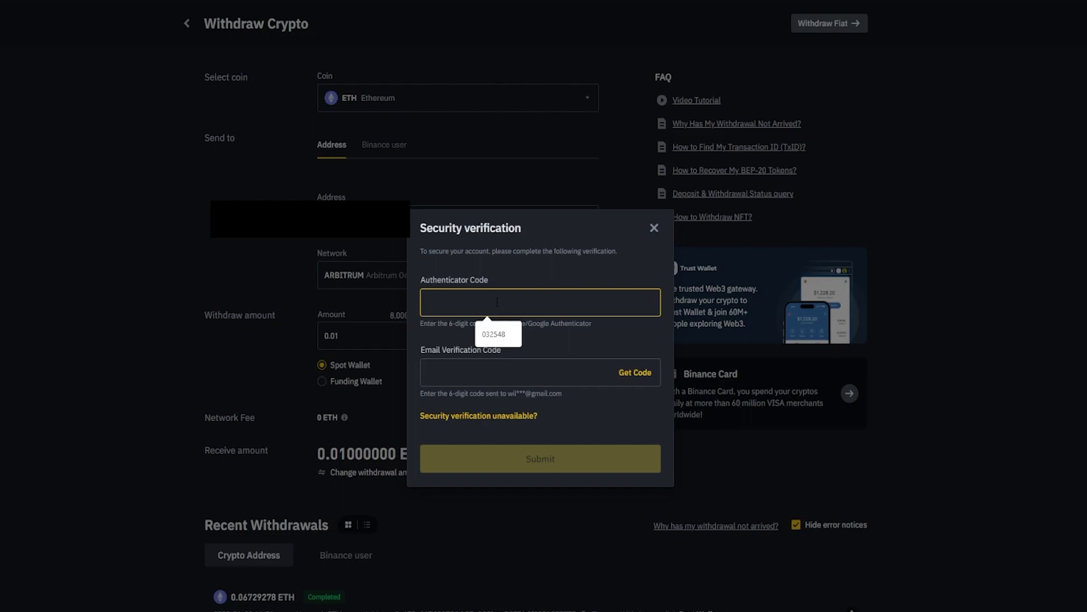
left_click(539, 277)
left_click(571, 301)
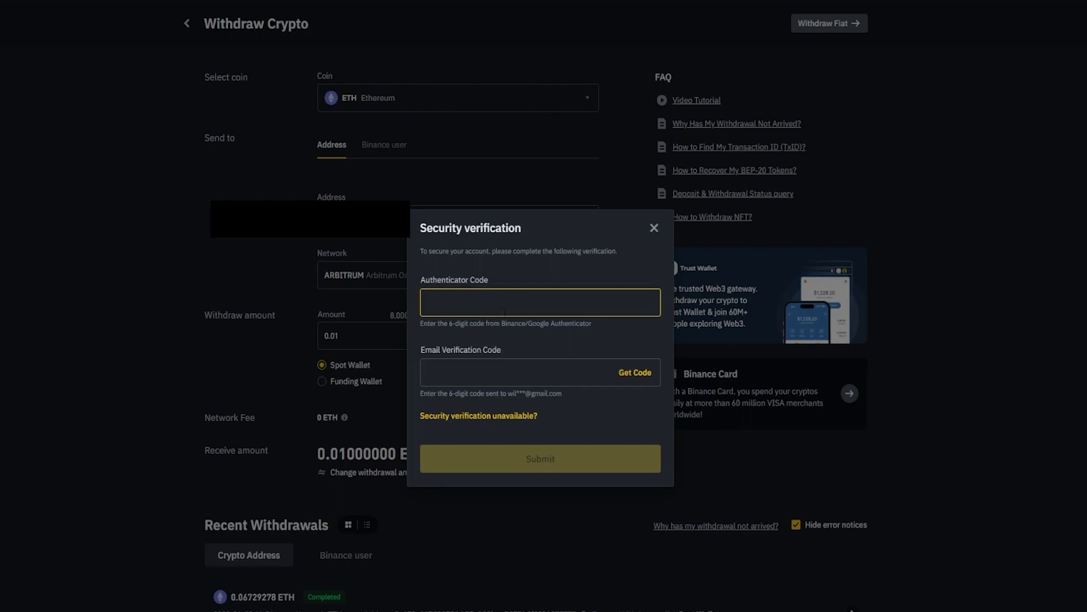
left_click(473, 371)
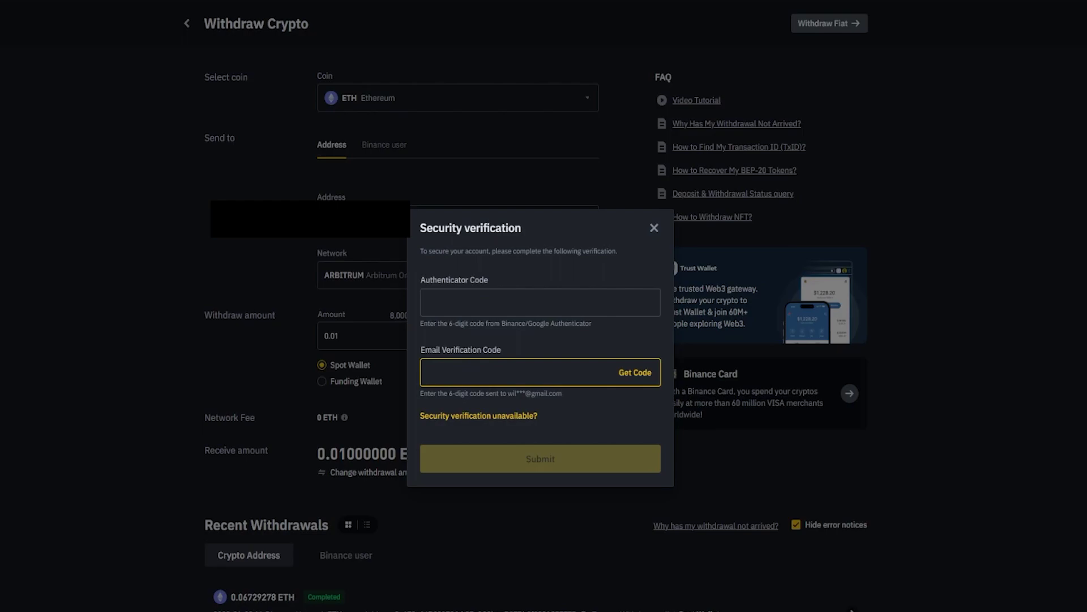
left_click(508, 352)
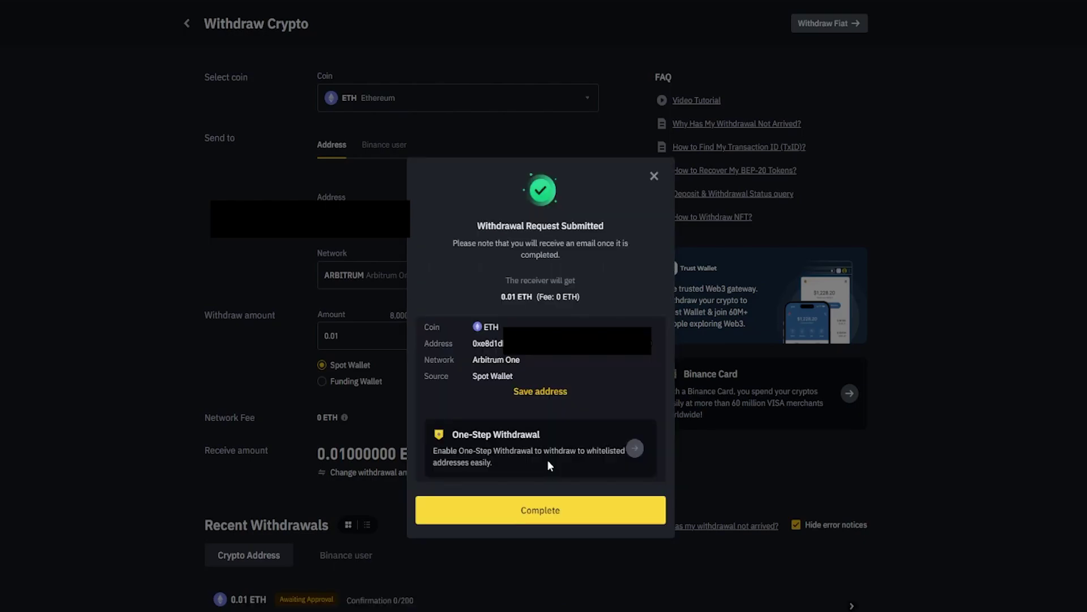
Complete the submitted withdrawal request and review the status notice for its approval.
left_click(538, 508)
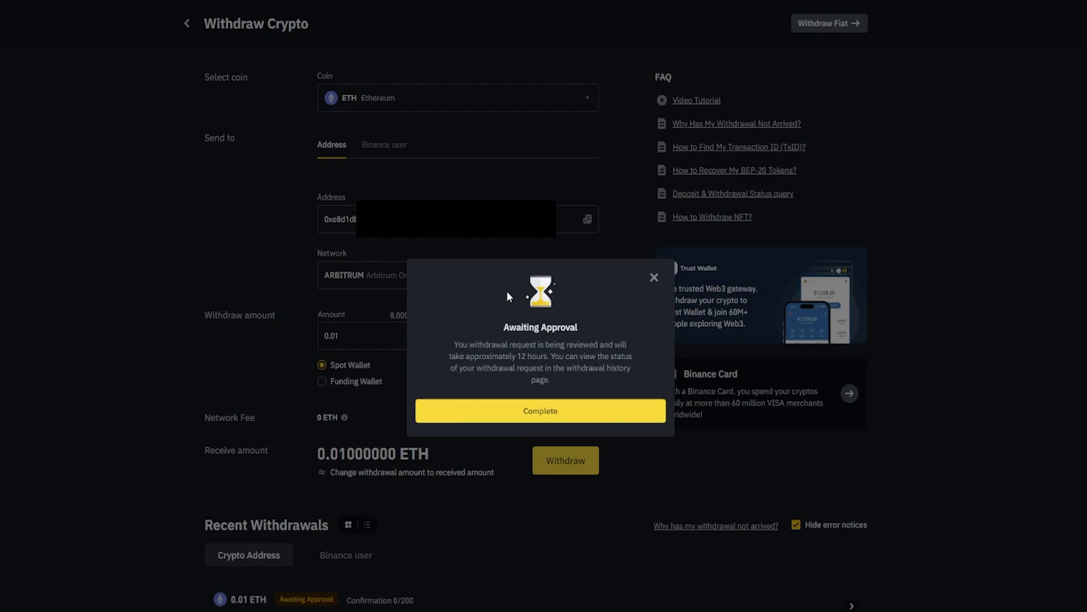
left_click_drag(505, 321, 578, 324)
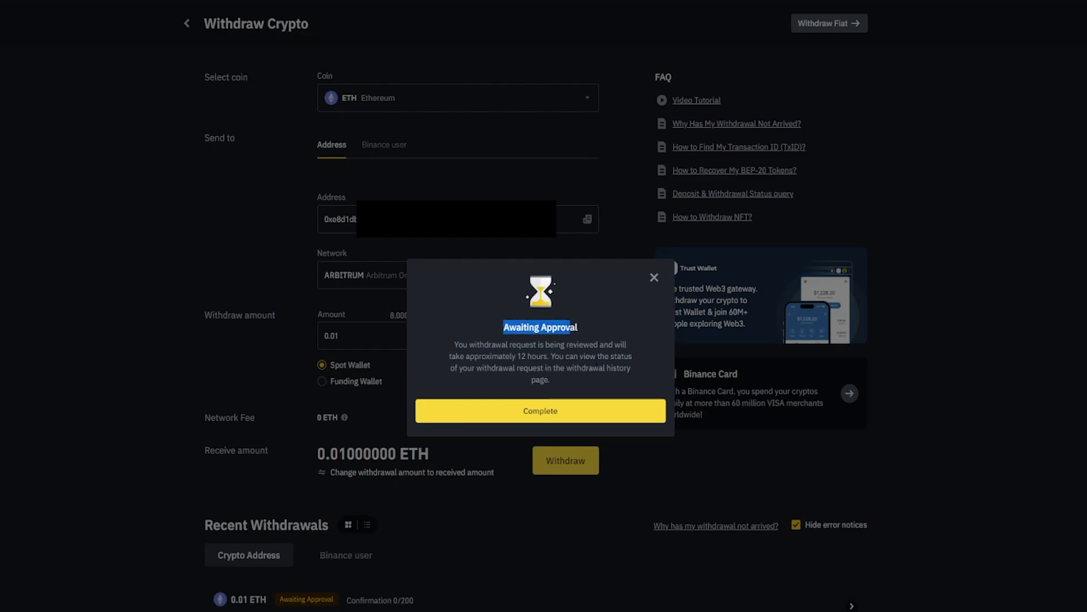
left_click(602, 321)
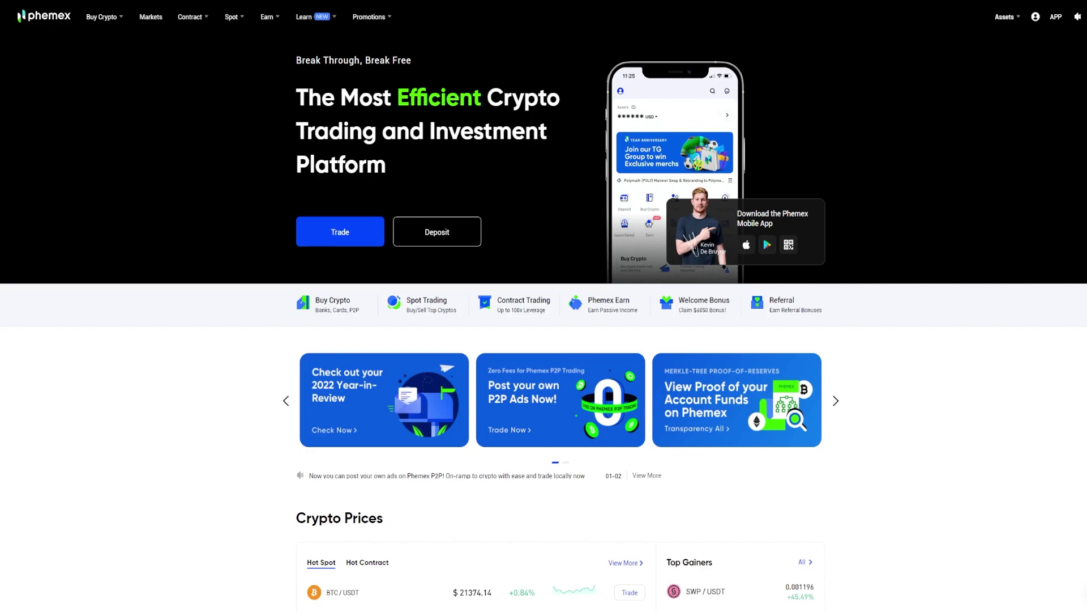
Switch to Phemex, open the Spot Wallet assets and check the ETH balance row for the deposit.
mouse_move(1005, 17)
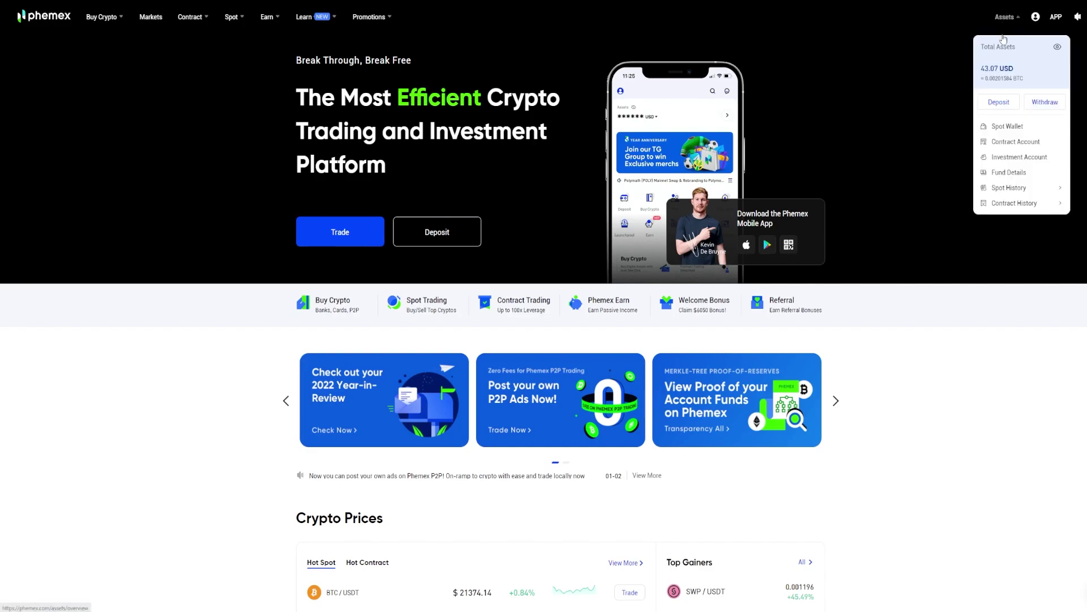
left_click(1000, 129)
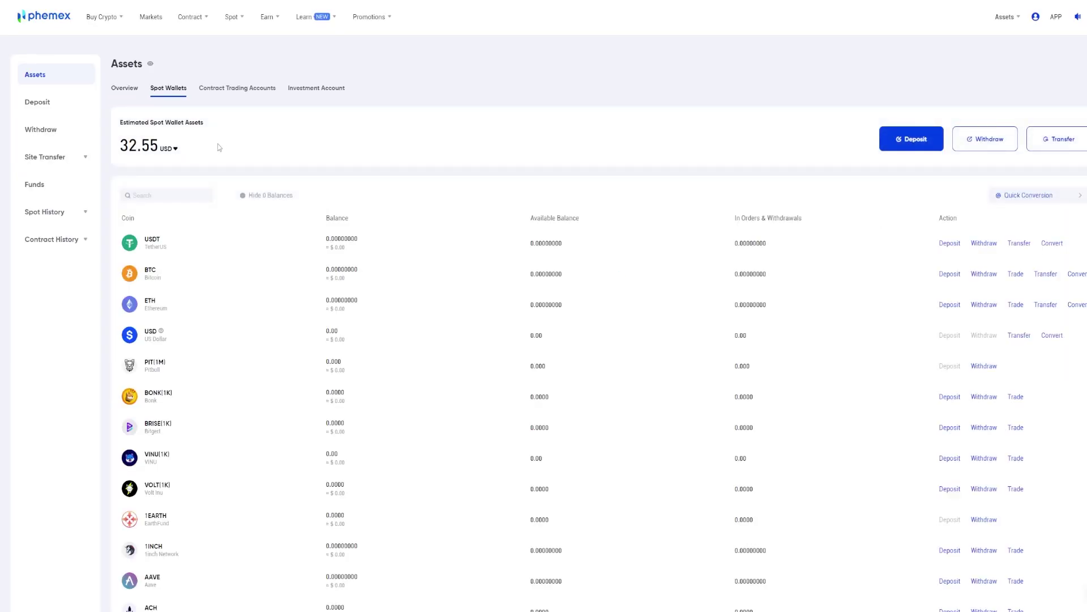
left_click_drag(146, 235, 803, 245)
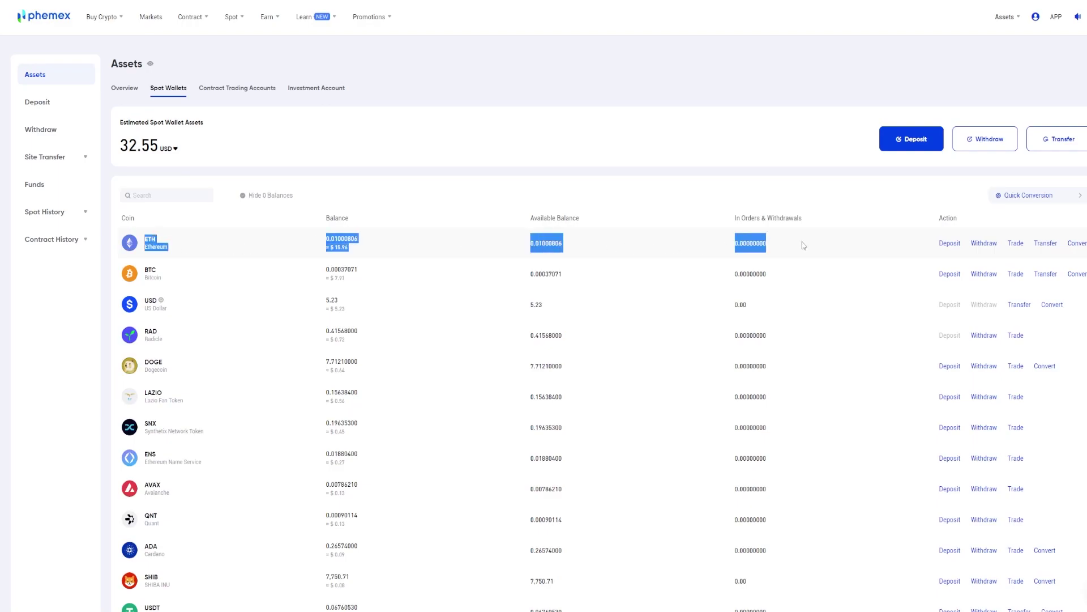